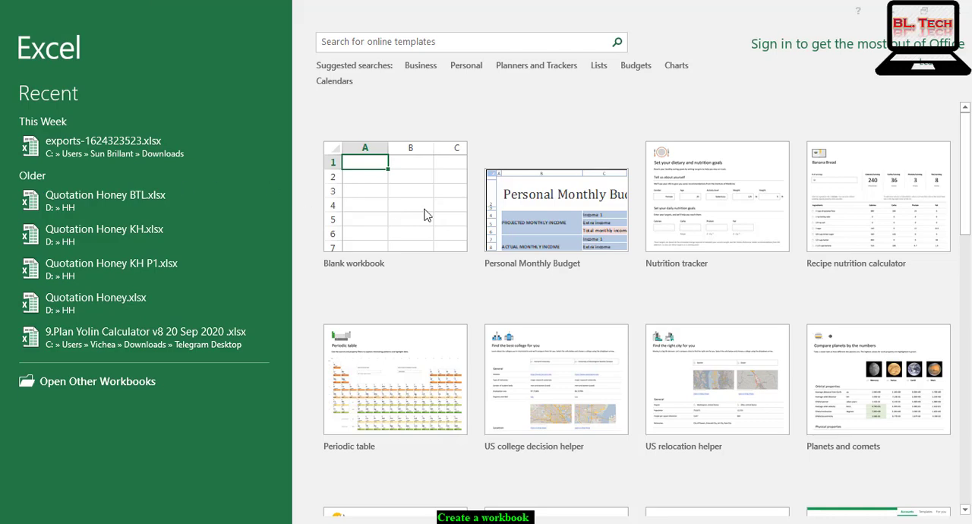
Create a blank workbook and enter "Your name" in cell A1.
click(380, 197)
click(378, 193)
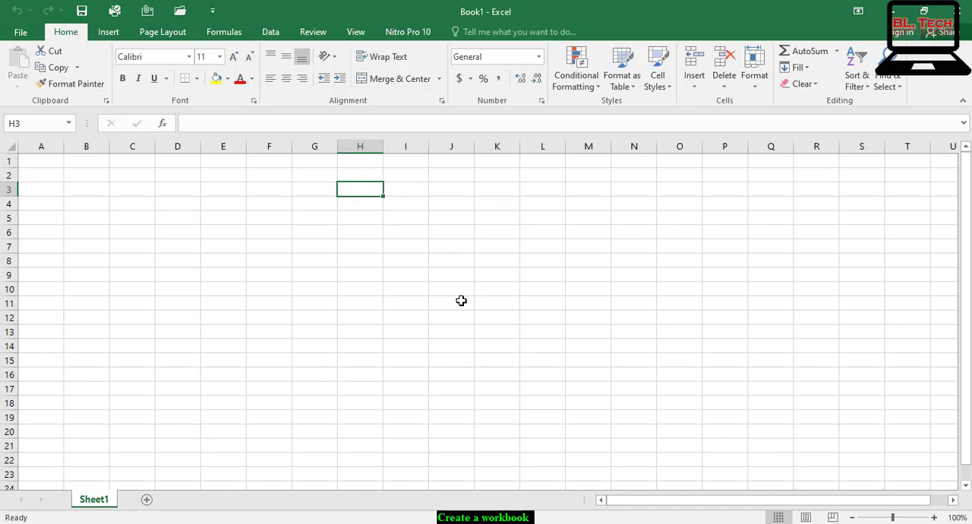
click(48, 166)
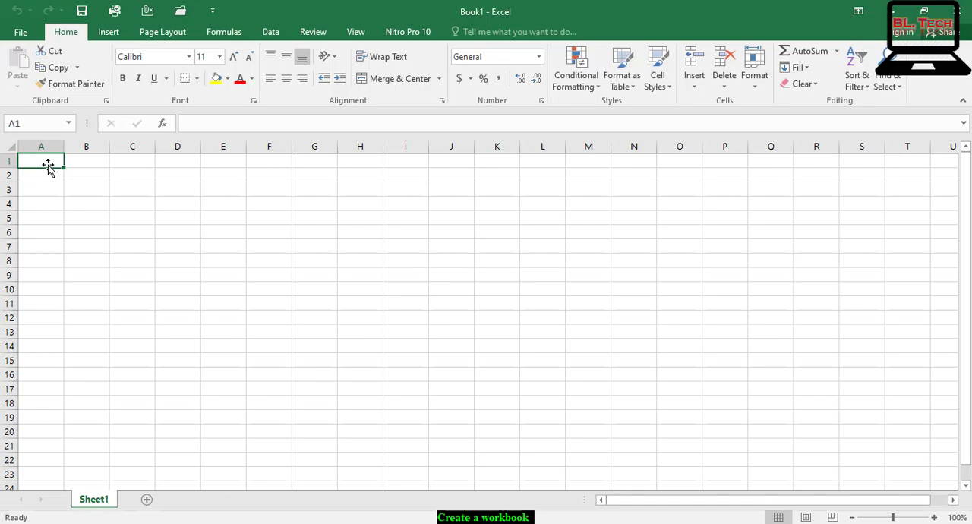
text(Yo)
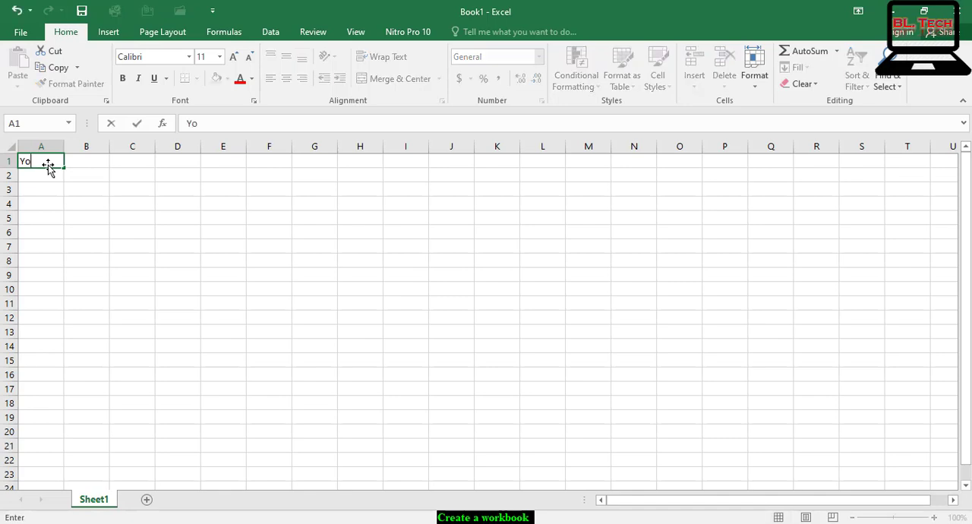
text(ur name)
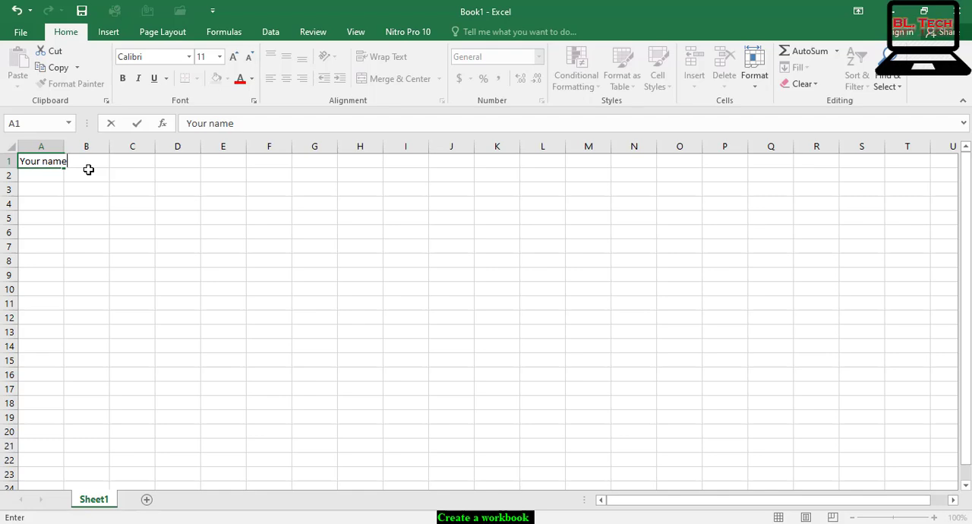
key(Return)
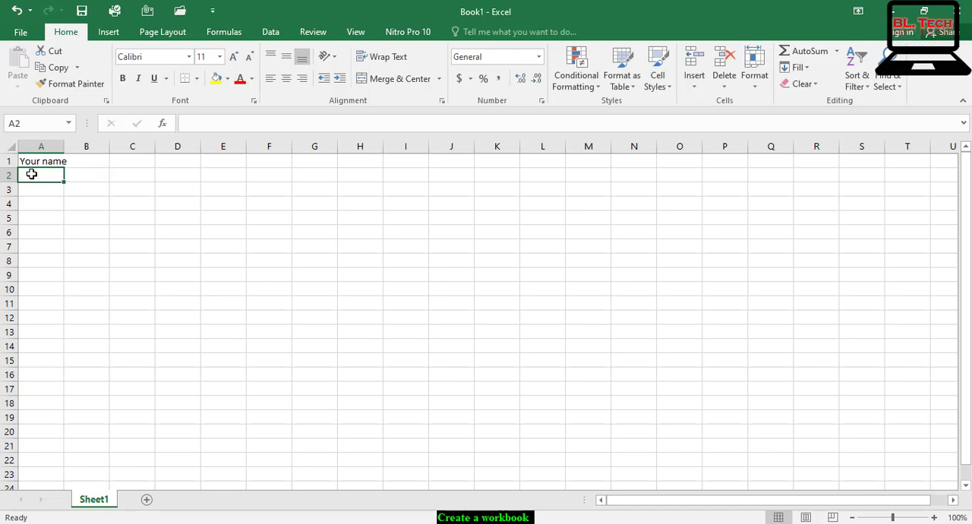
Enter 123 in cell A2 and "Phone number" in cell A3.
text(2)
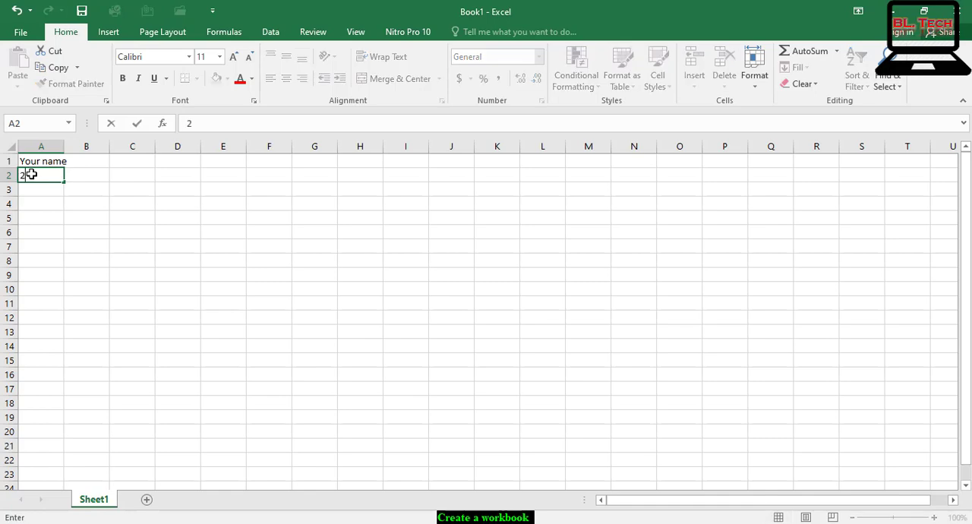
key(BackSpace)
text(123)
key(Return)
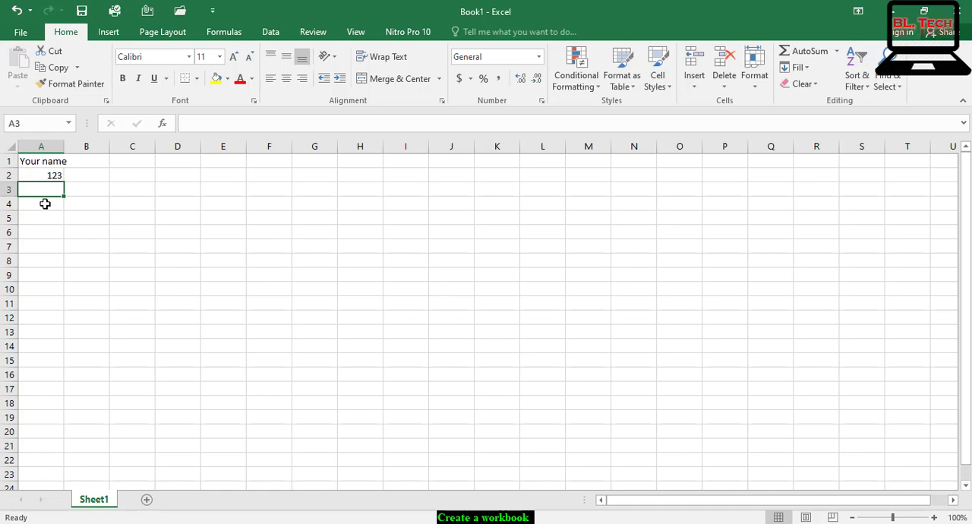
text(Ph)
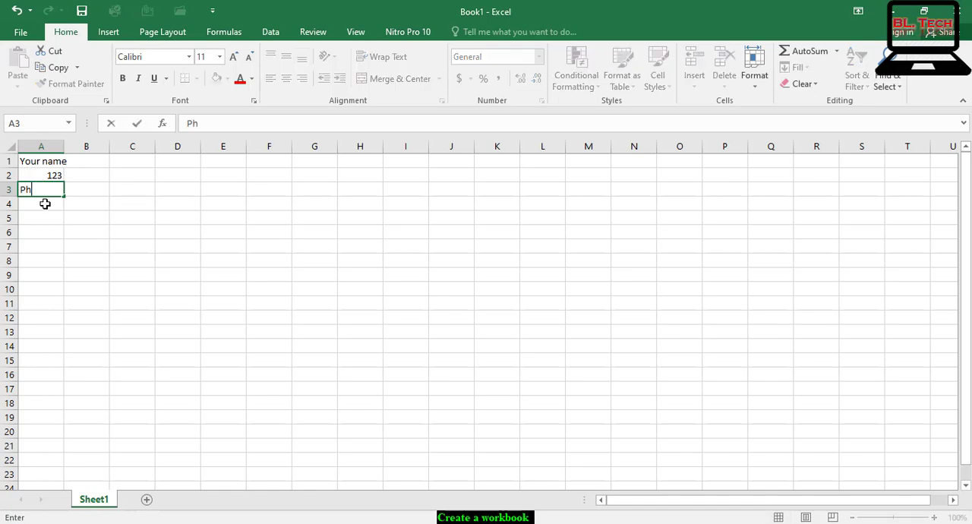
text(one number)
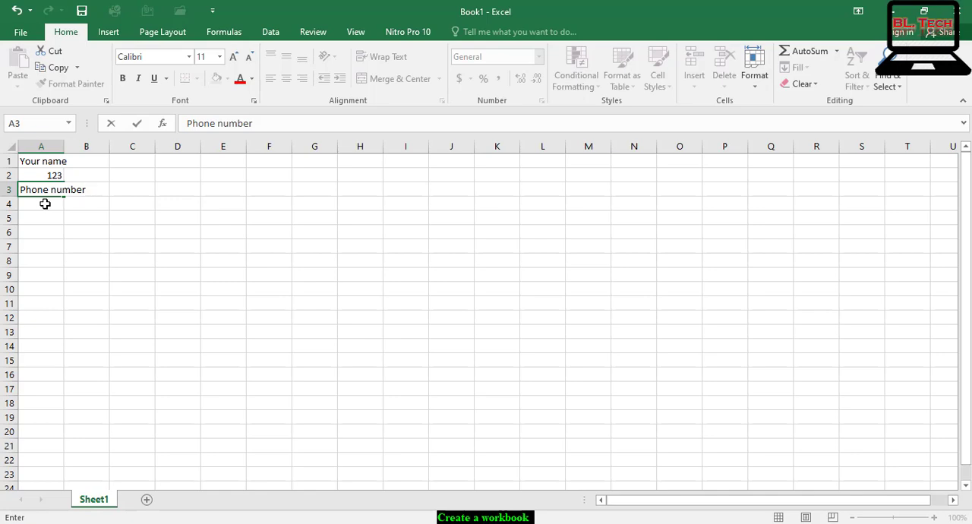
click(69, 278)
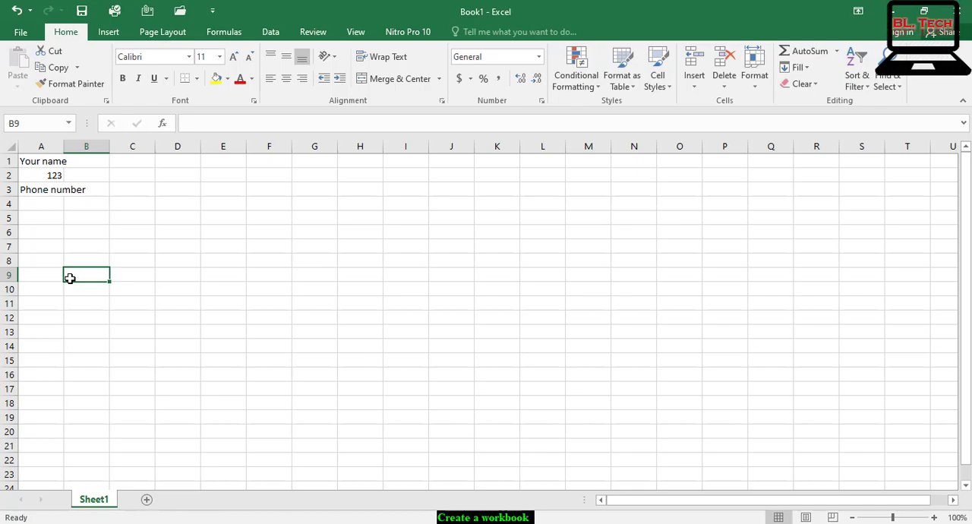
Start saving the workbook on this PC and create a folder named "Excel Lesson" on the Desktop.
click(20, 32)
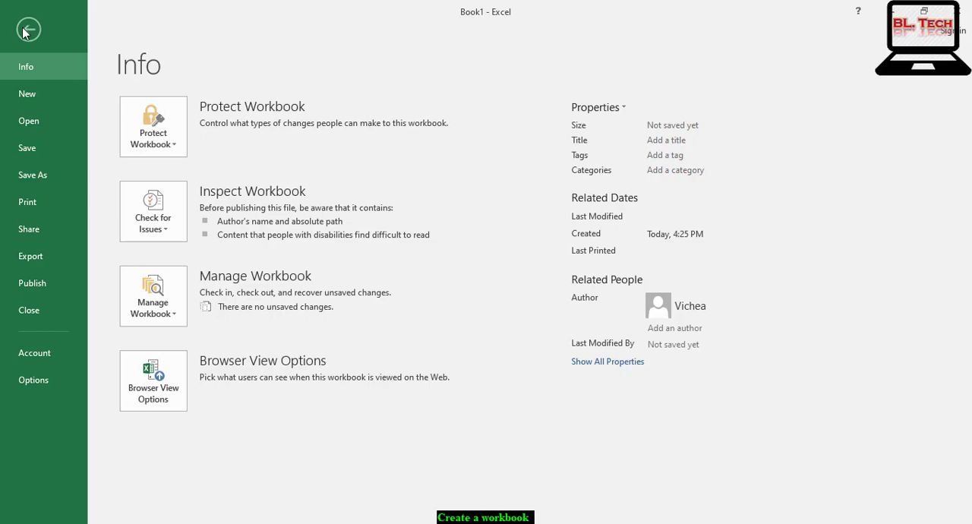
click(33, 177)
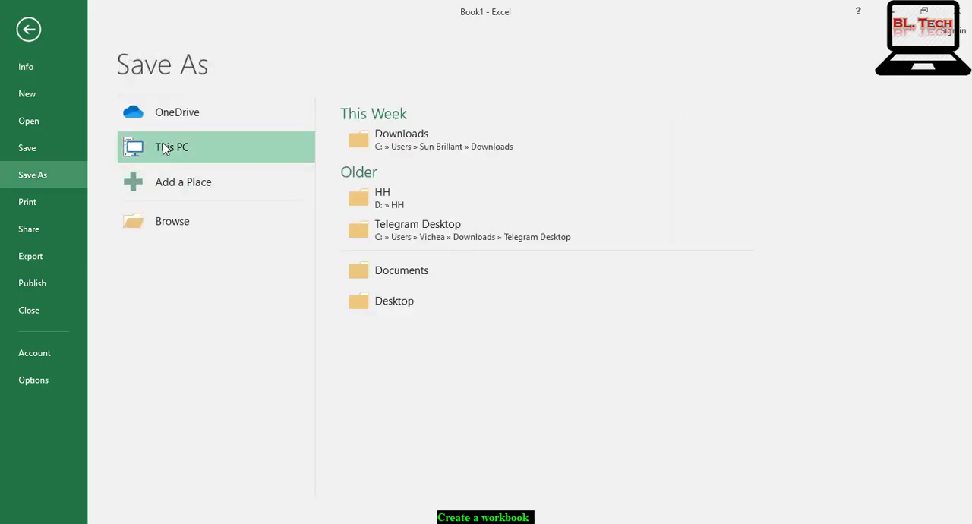
double_click(165, 148)
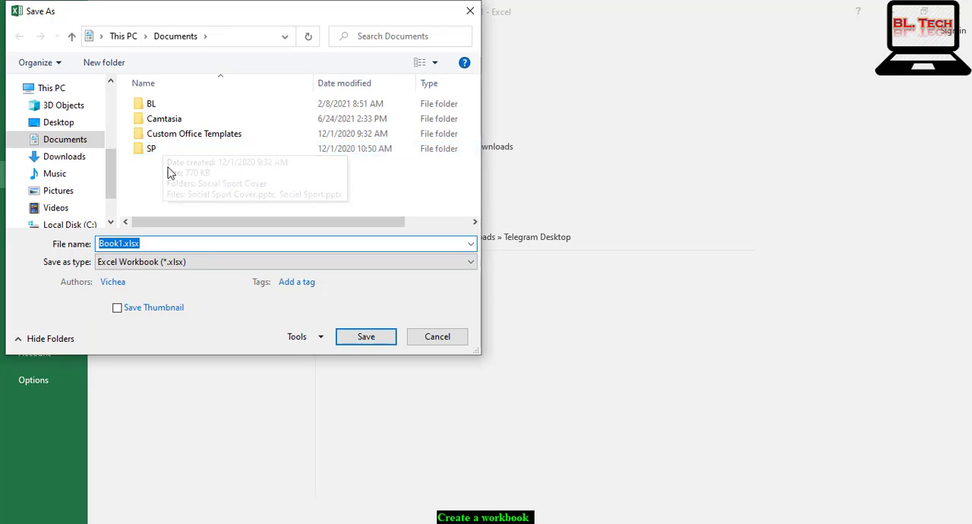
click(67, 126)
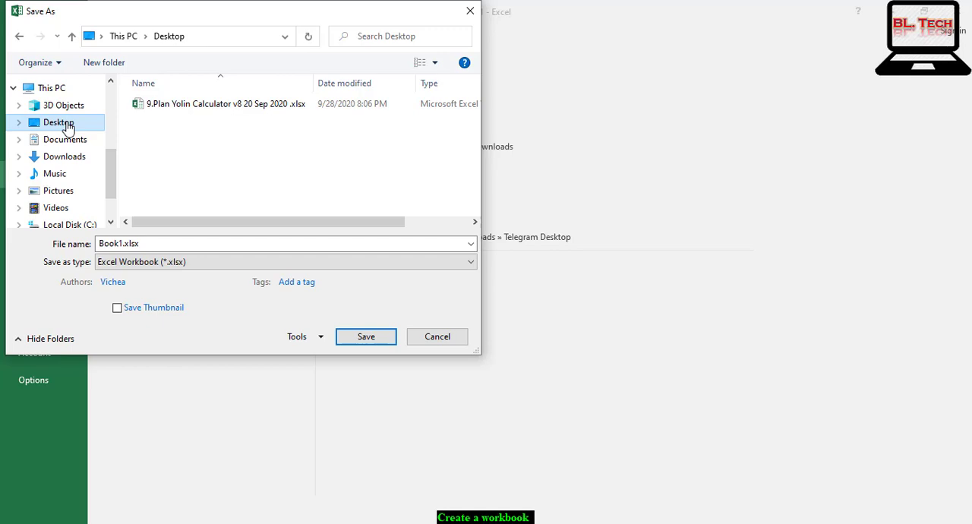
click(101, 63)
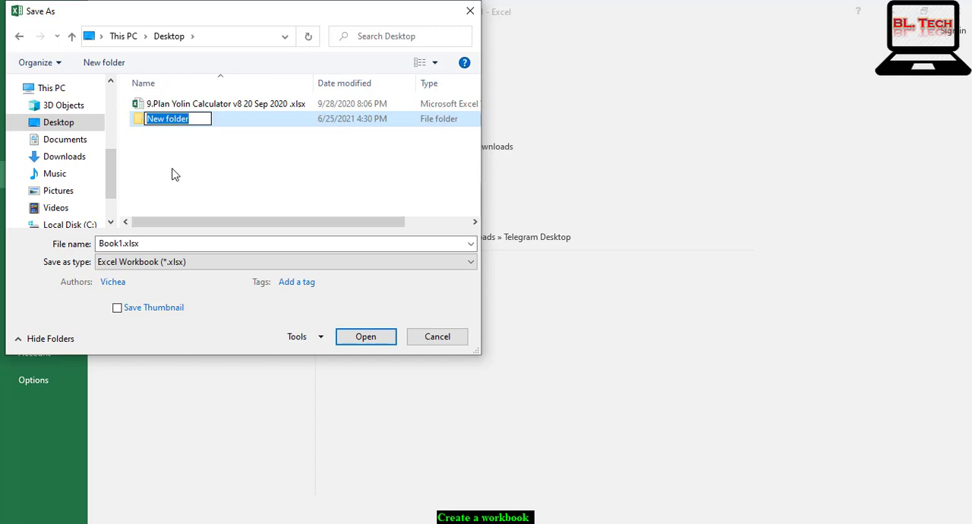
text(Exc)
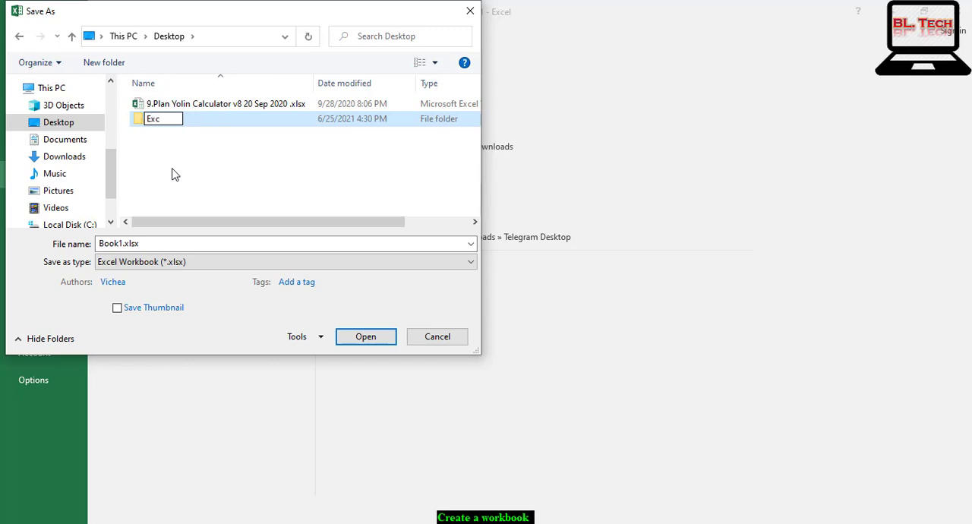
text(el Lesson)
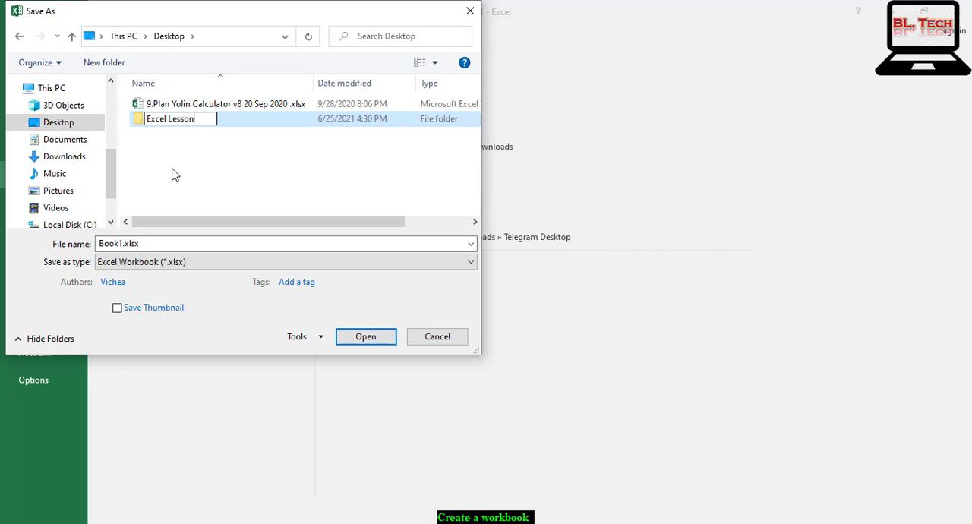
key(Return)
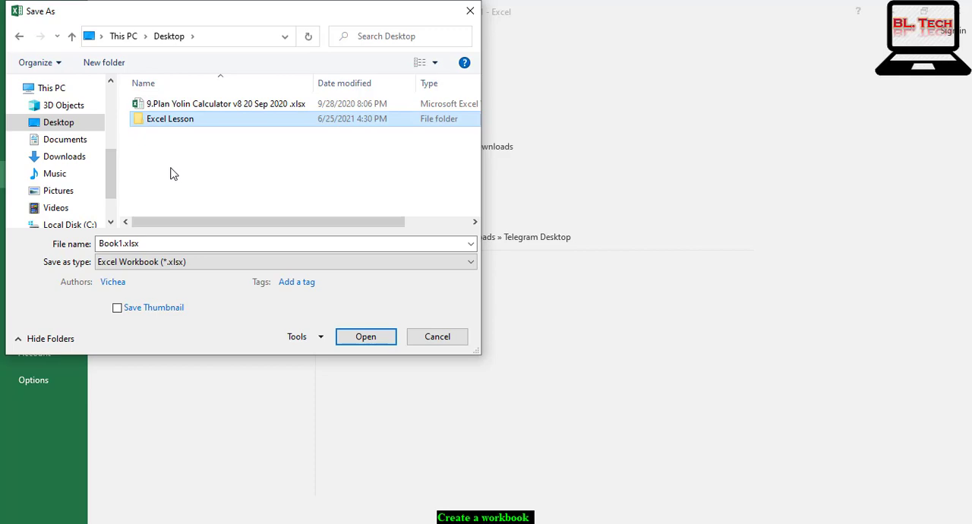
Save the workbook in the Excel Lesson folder under the file name "Your file".
click(364, 339)
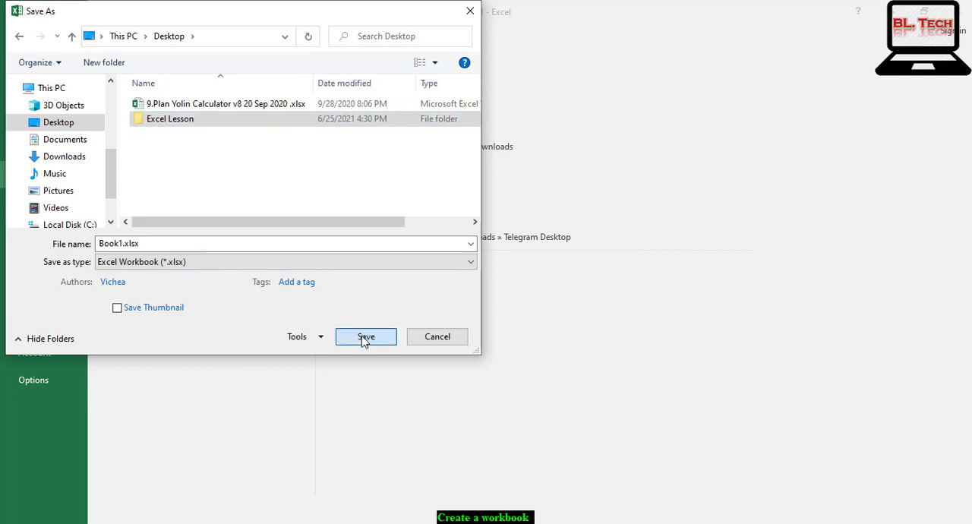
click(363, 340)
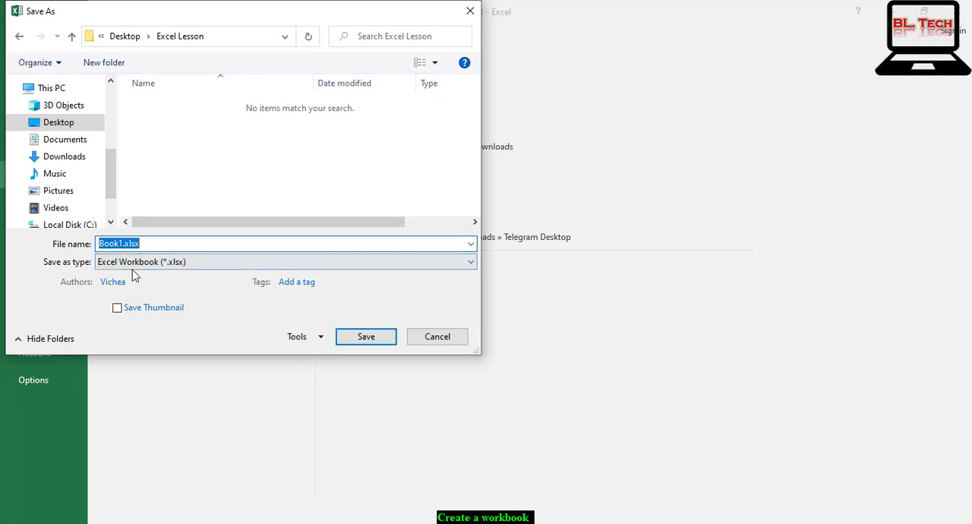
click(119, 247)
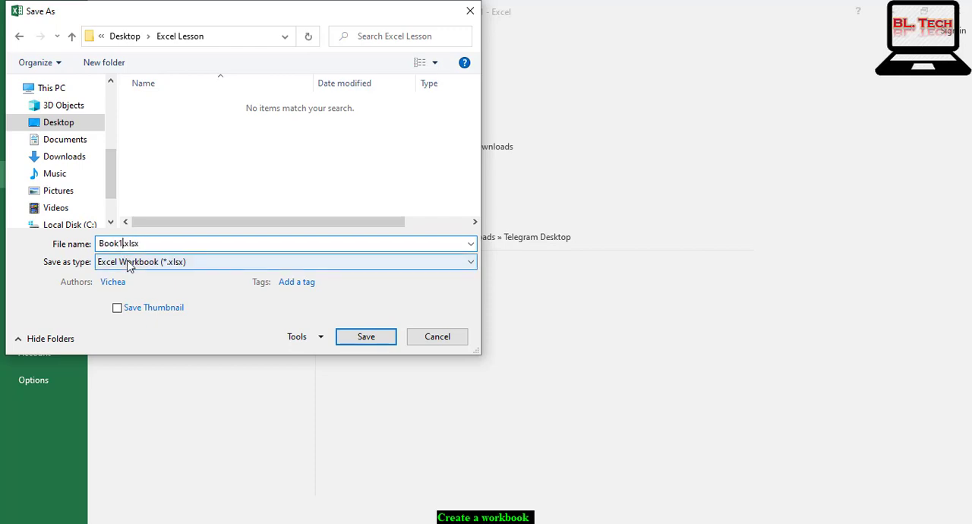
key(Delete)
key(BackSpace)
key(BackSpace)
key(BackSpace)
key(BackSpace)
text(Your file)
click(369, 341)
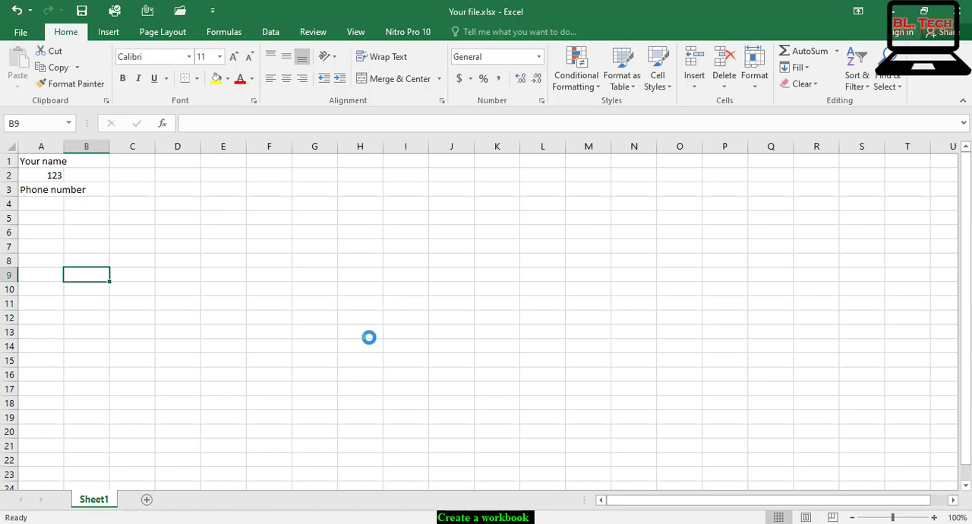
Examine the file formats offered for saving a copy of the workbook, and leave without saving.
click(25, 32)
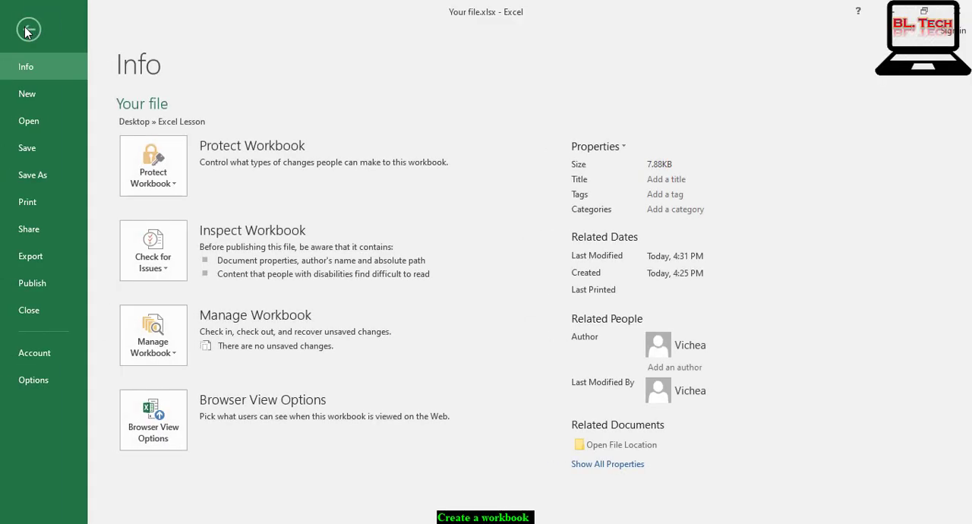
click(30, 175)
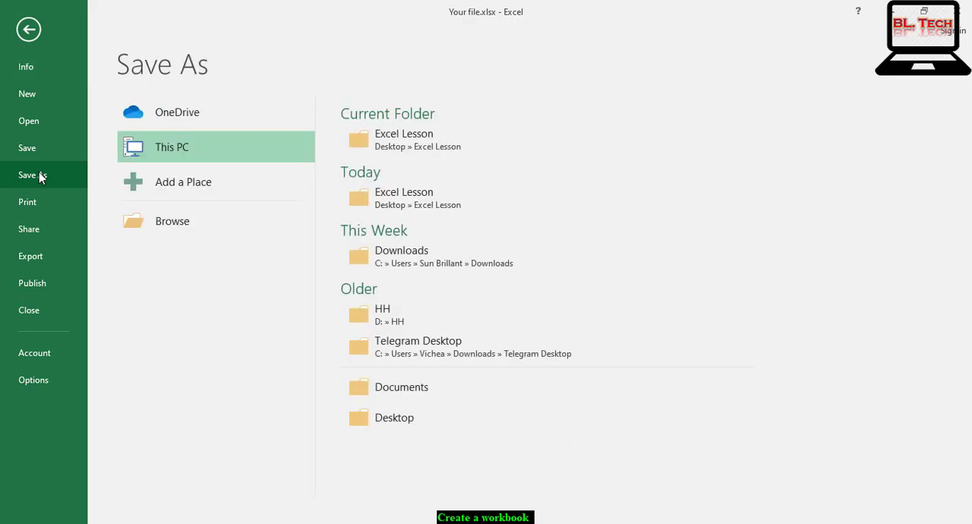
double_click(177, 153)
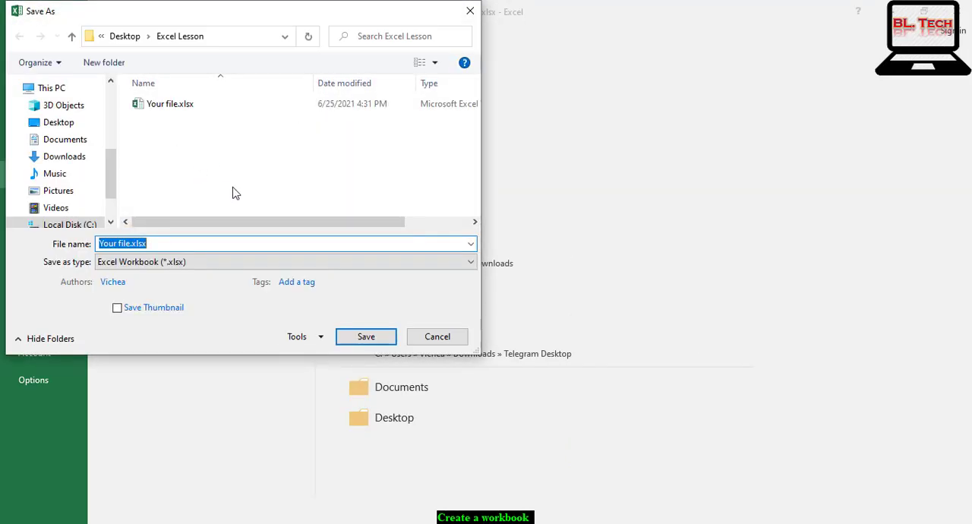
click(472, 264)
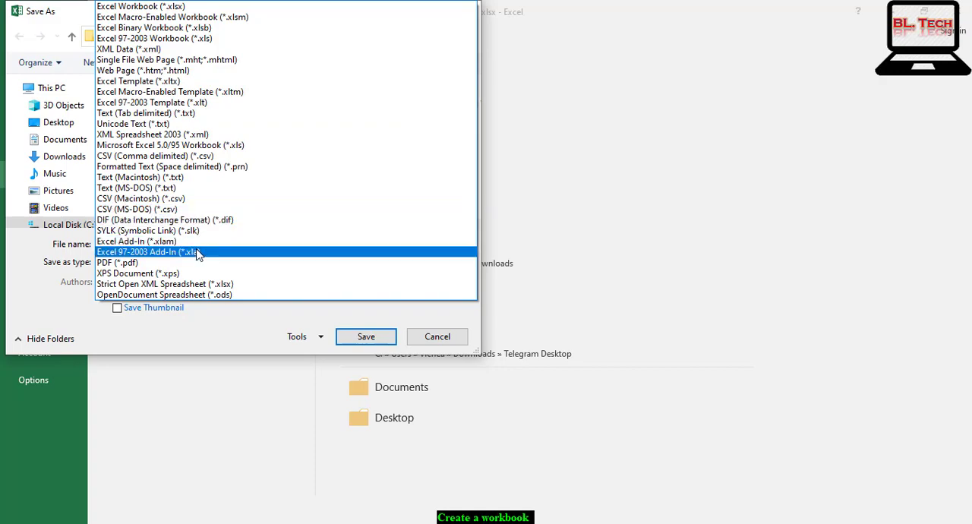
click(649, 279)
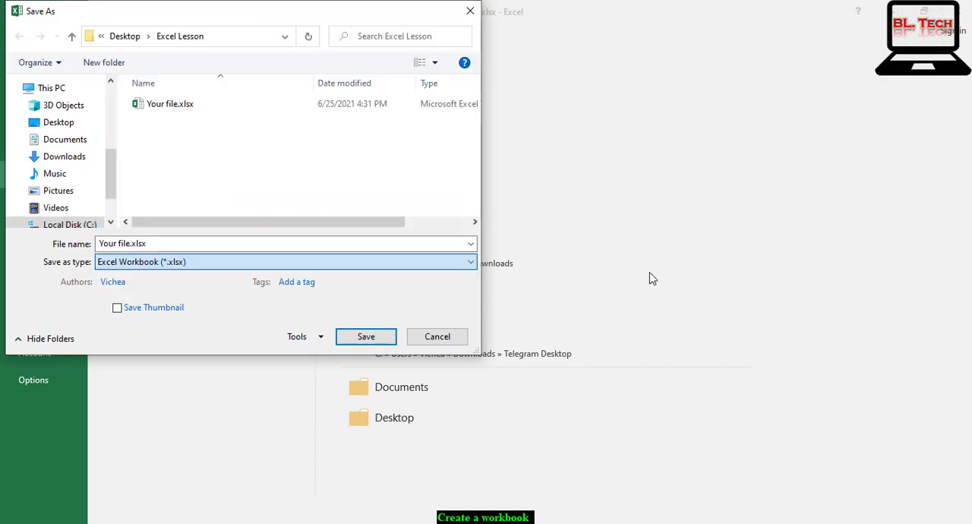
click(442, 339)
click(28, 30)
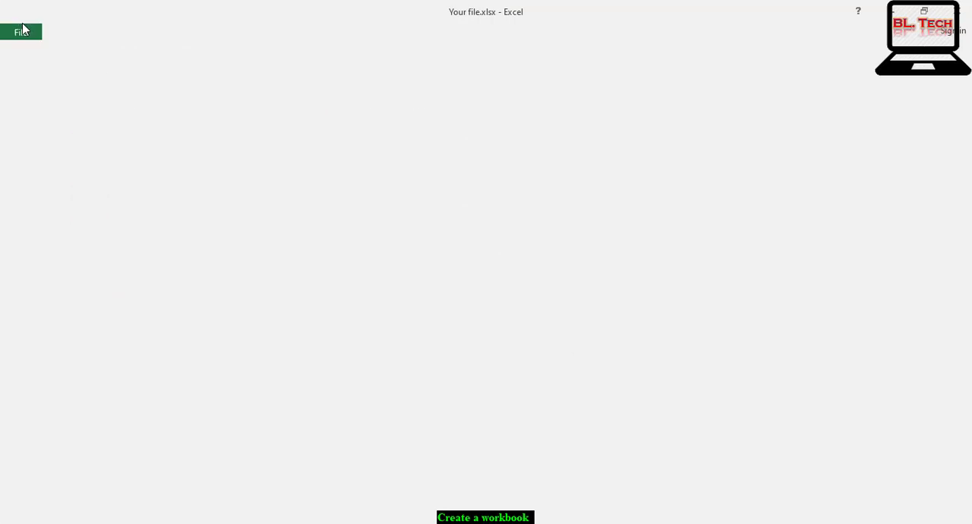